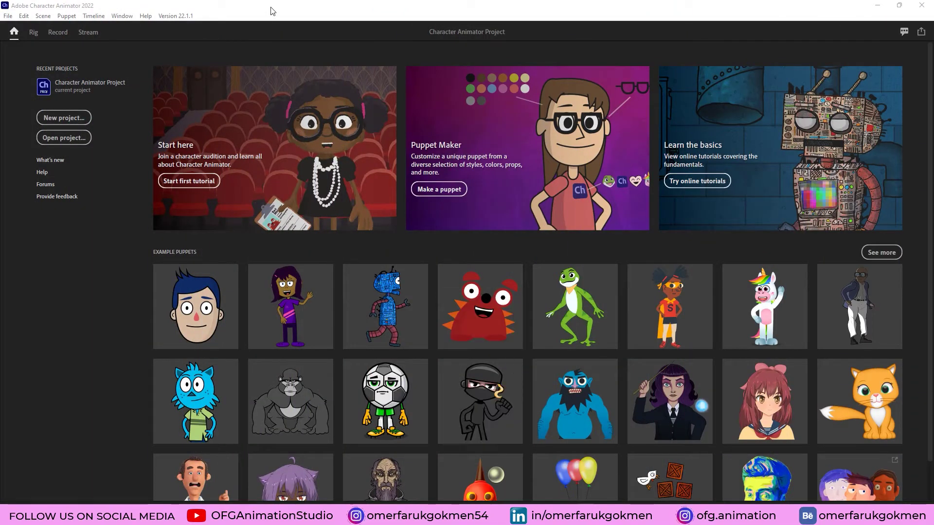
Step: Open the Walkbot example puppet from the Home screen's Example Puppets into its own scene
left_click(272, 10)
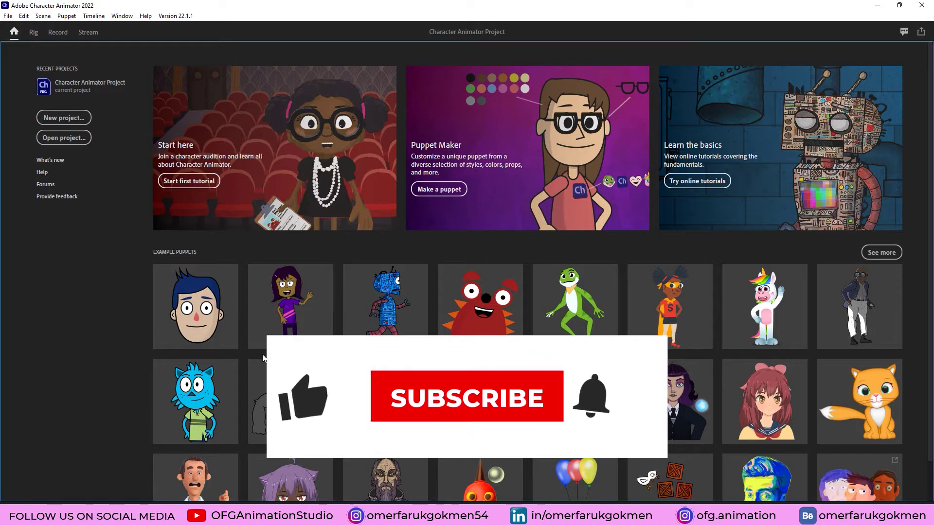
scroll(240, 354, "down", 1)
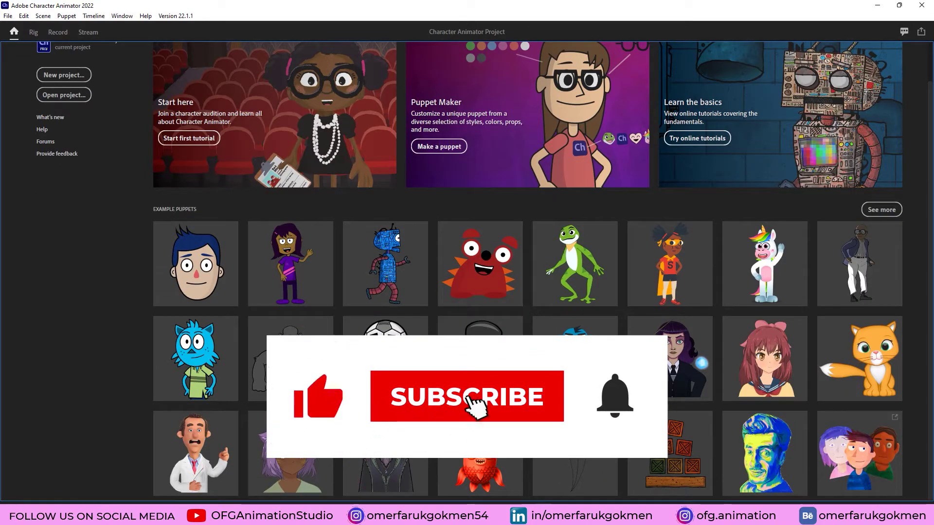
mouse_move(317, 284)
mouse_move(386, 265)
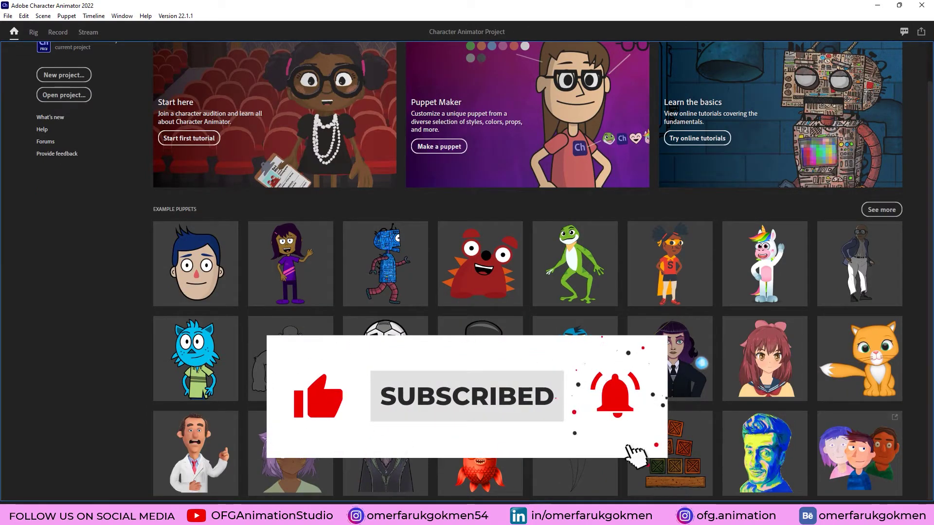
scroll(386, 265, "up", 1)
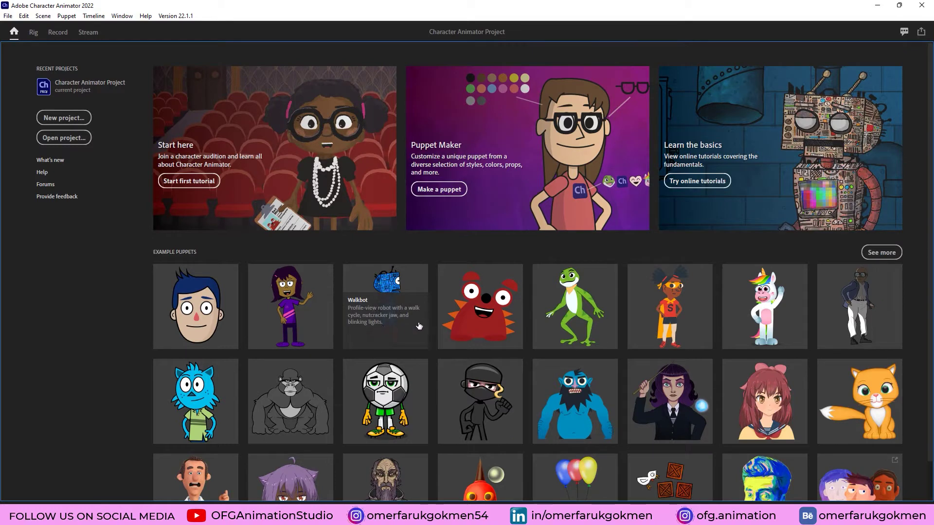
left_click(386, 325)
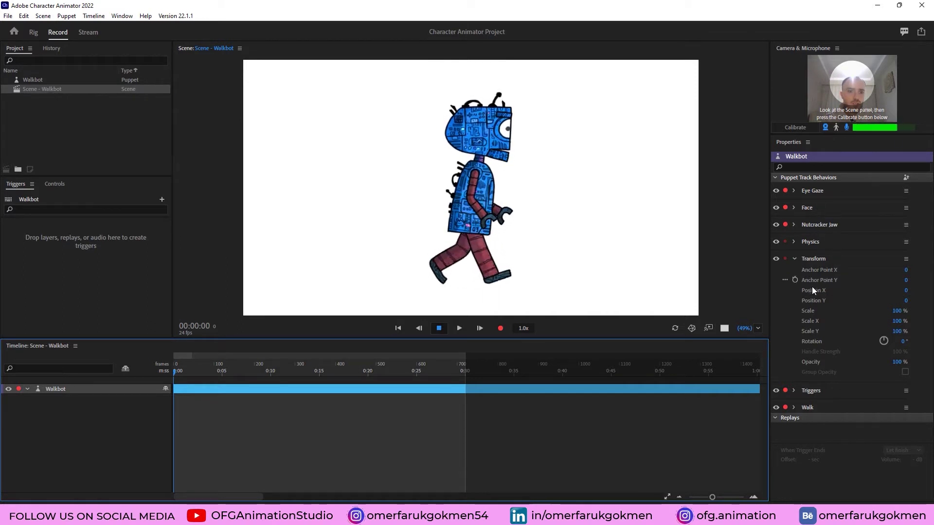
left_click(775, 193)
left_click(776, 191)
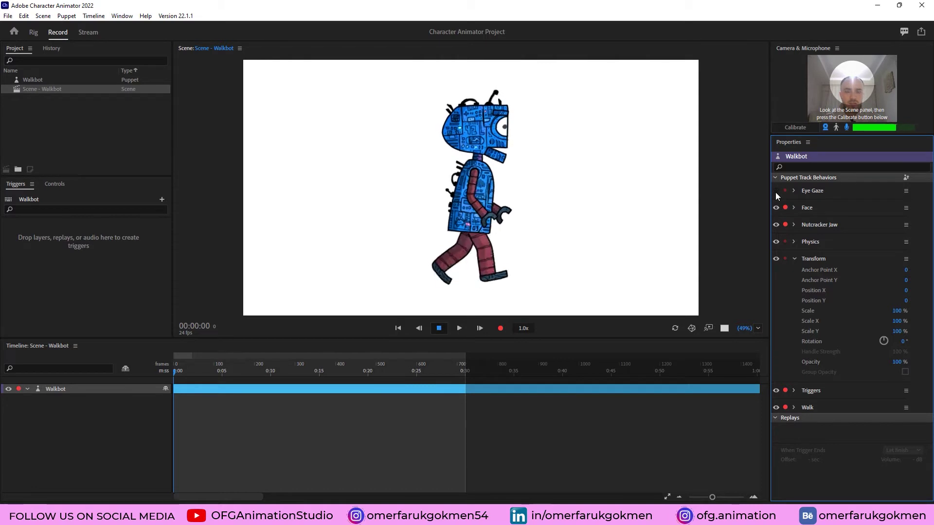
left_click(775, 191)
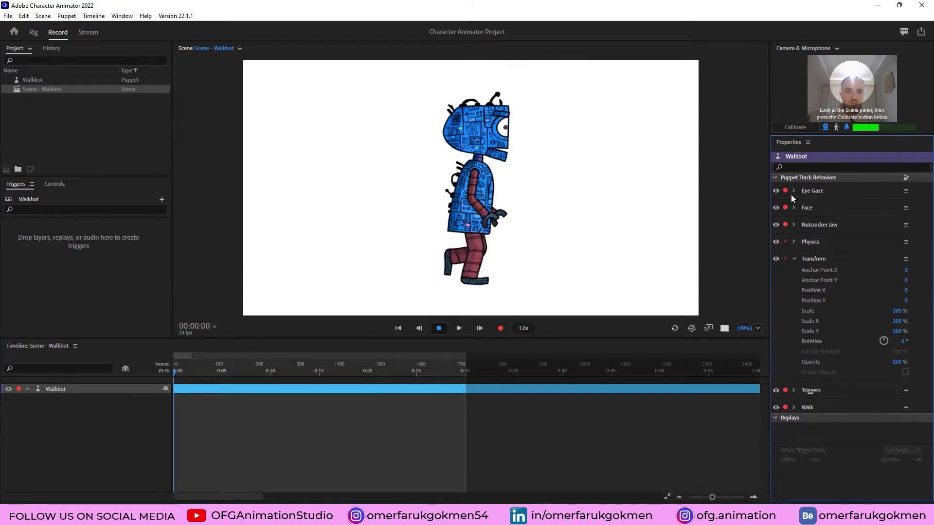
left_click(793, 192)
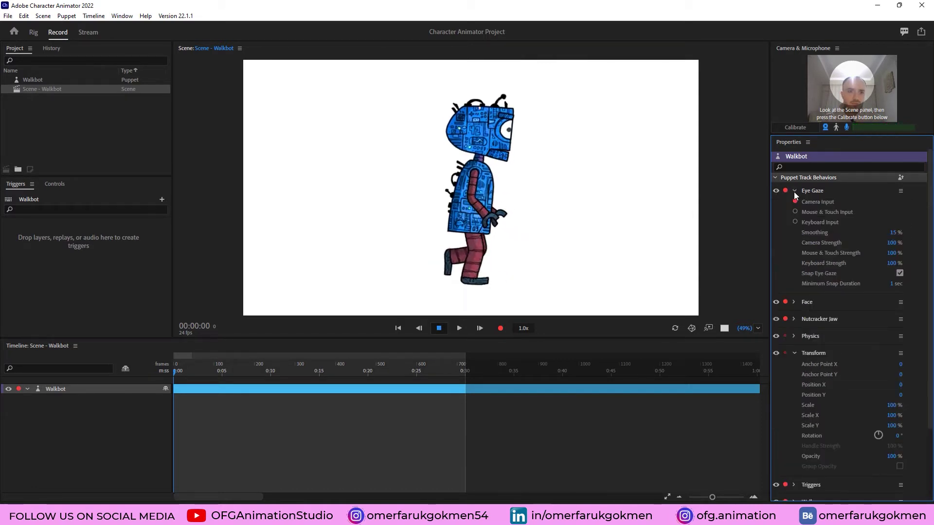
left_click(796, 201)
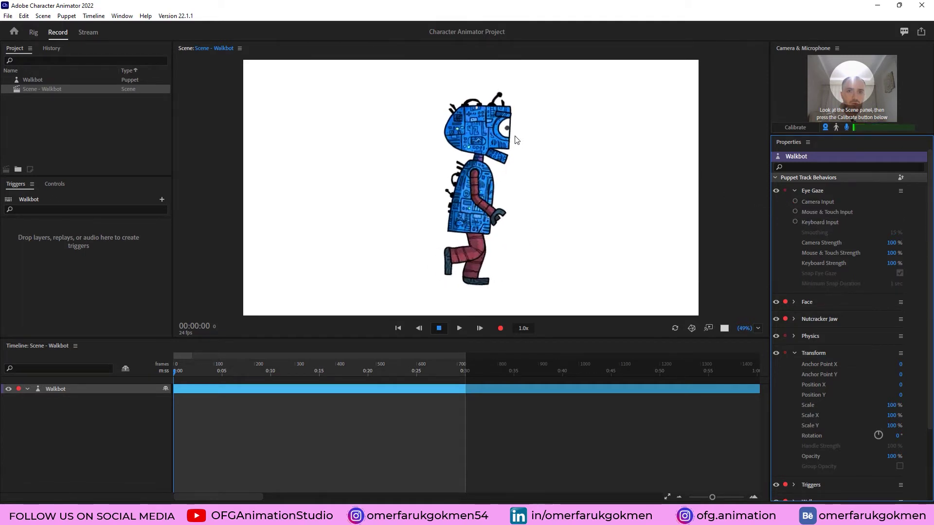
left_click(796, 203)
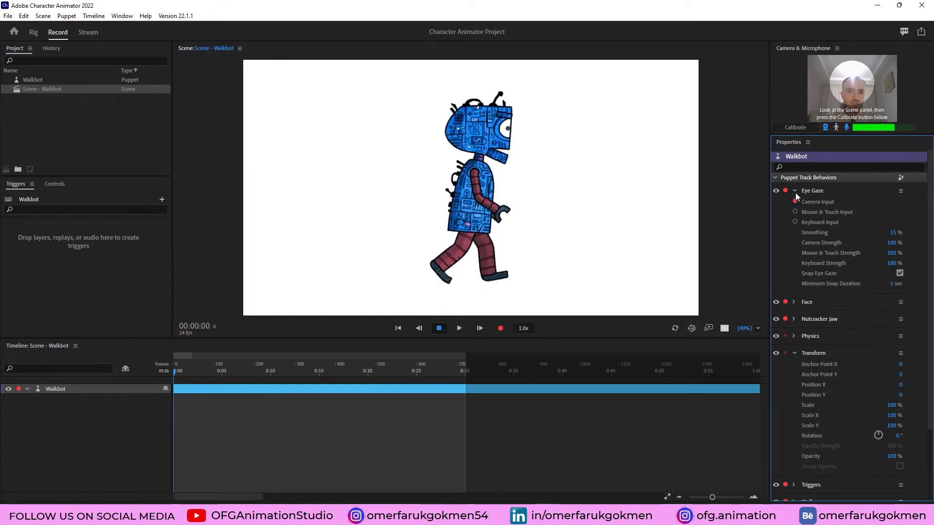
left_click(794, 191)
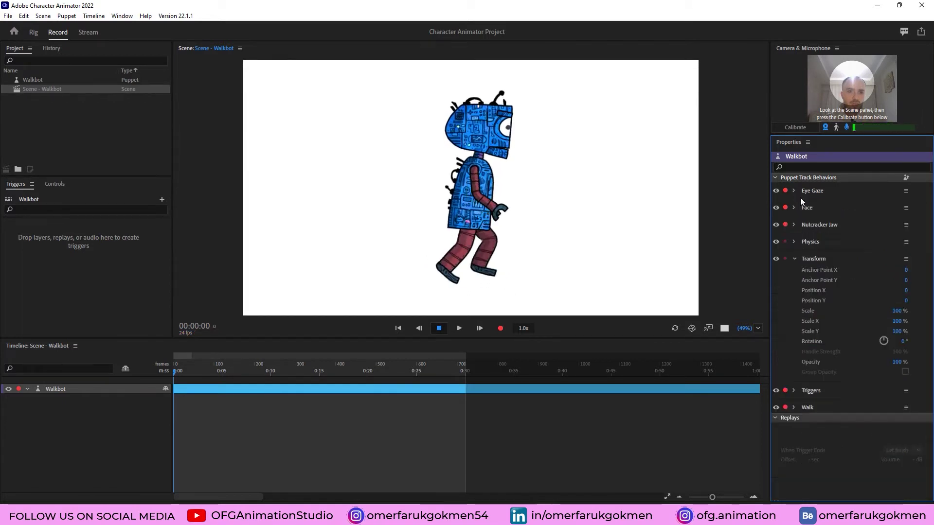
Step: Set the Walk behavior Mode to Left & Right Arrow Keys and test it with the Right arrow
left_click(795, 407)
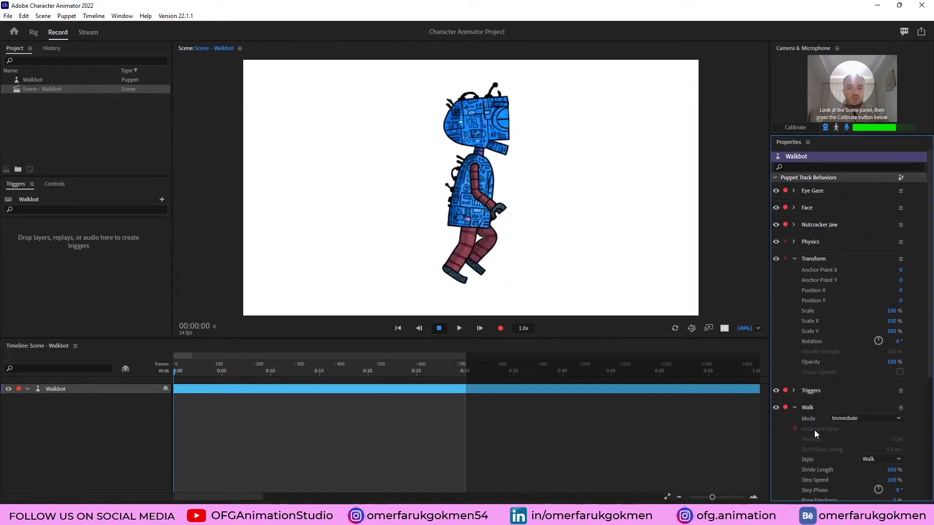
scroll(818, 442, "down", 3)
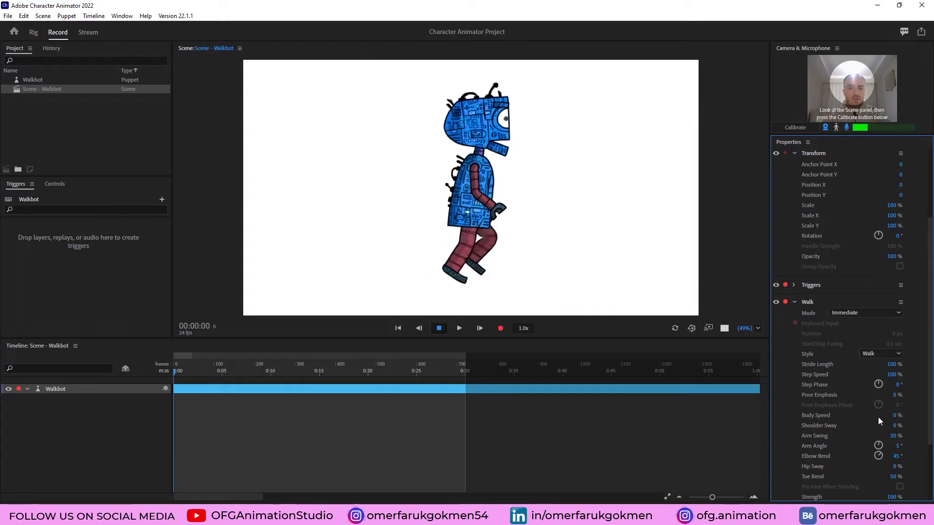
scroll(849, 448, "up", 1)
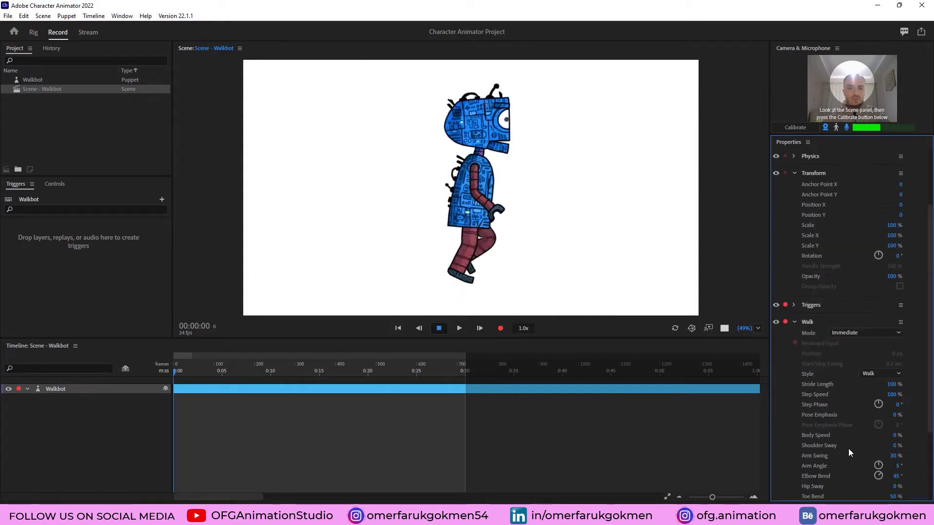
left_click(848, 334)
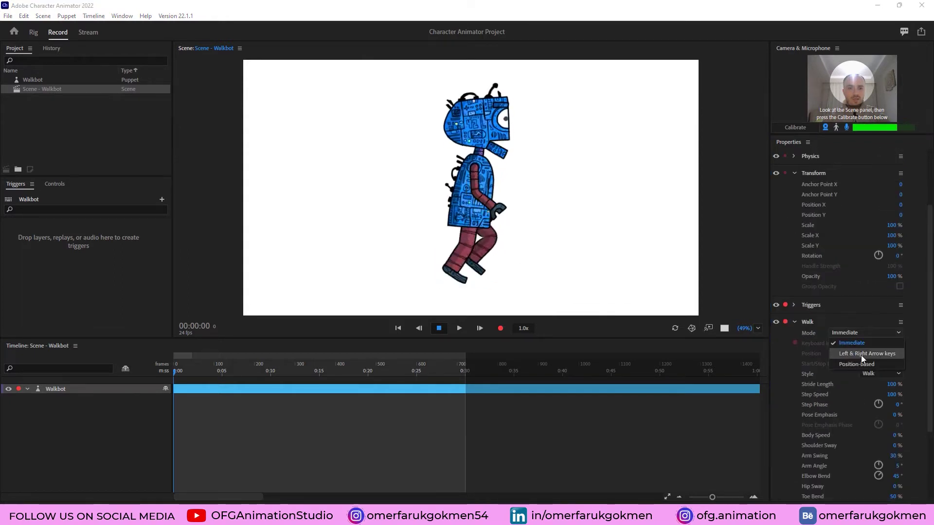
left_click(880, 355)
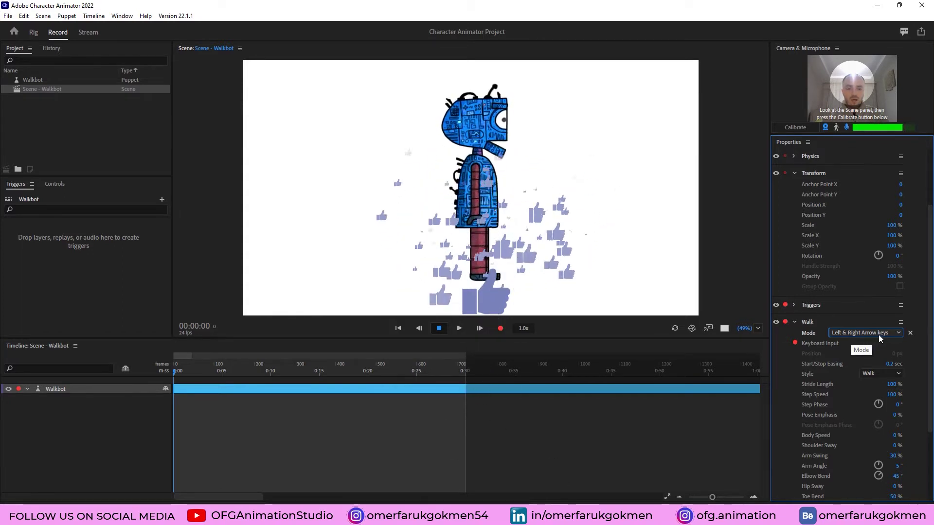
key("Right")
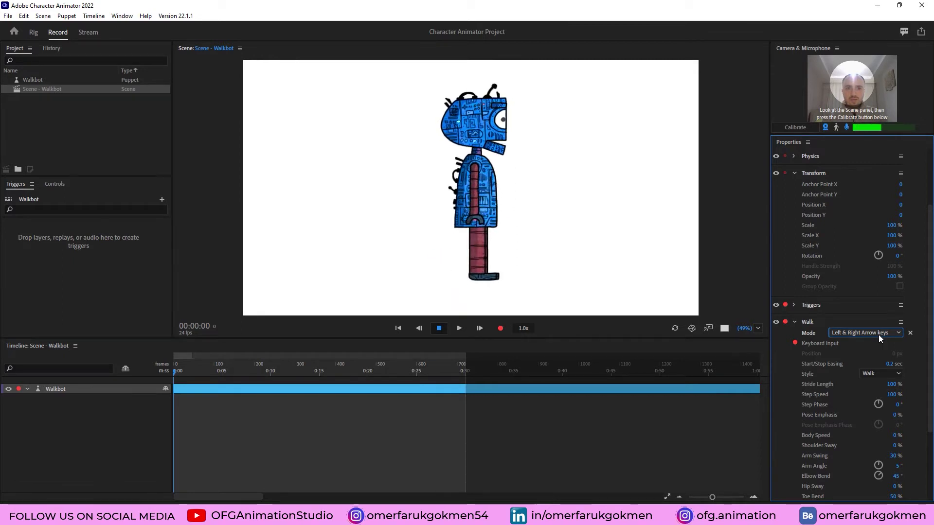
Step: Open the Walk behavior's Style dropdown to see the available walk styles
left_click(867, 374)
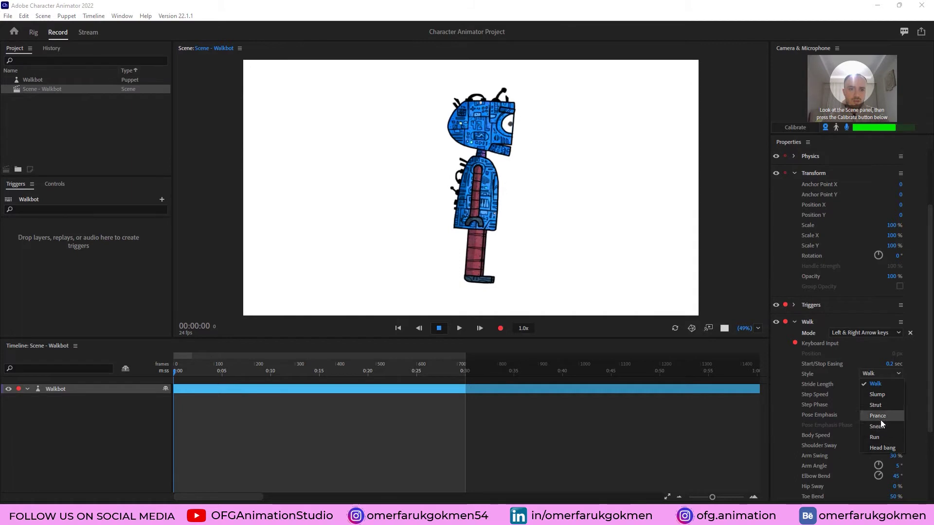
Step: Try the Run, Strut, Slump and Prance walk styles in turn
left_click(880, 438)
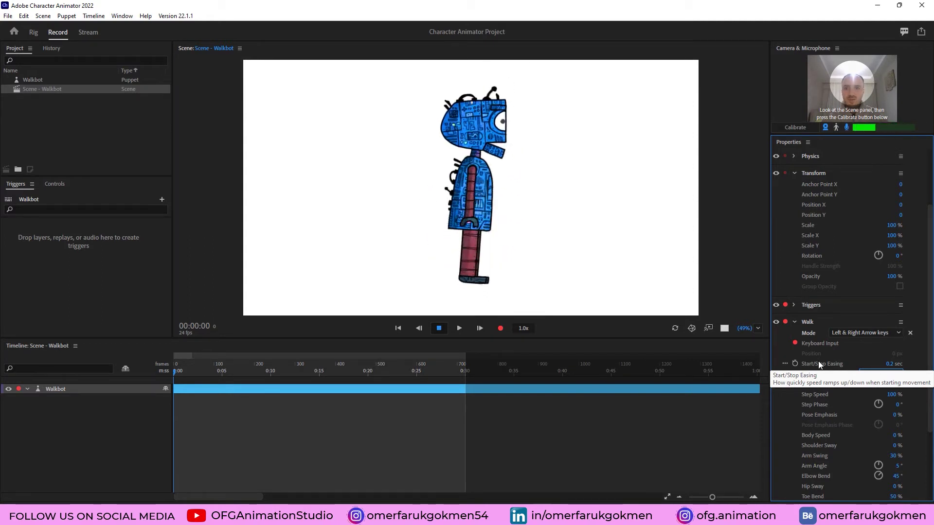
left_click(874, 375)
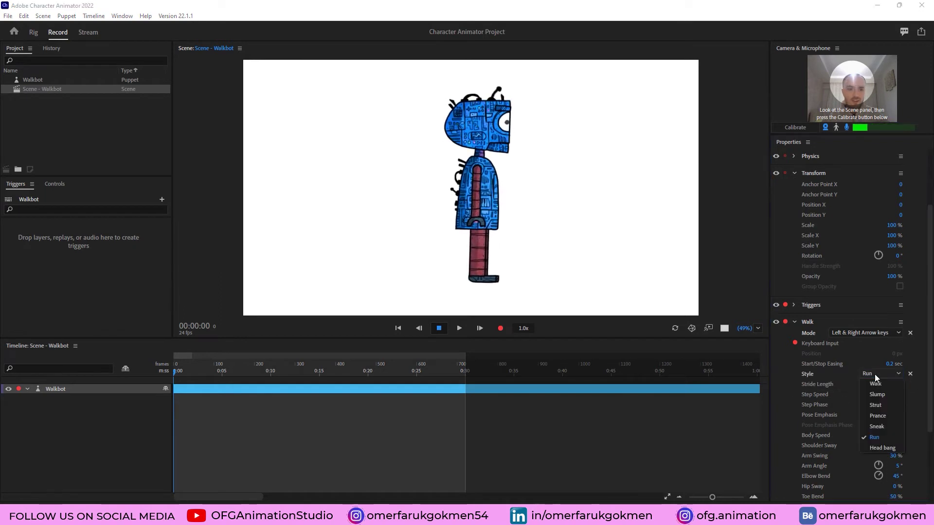
left_click(875, 406)
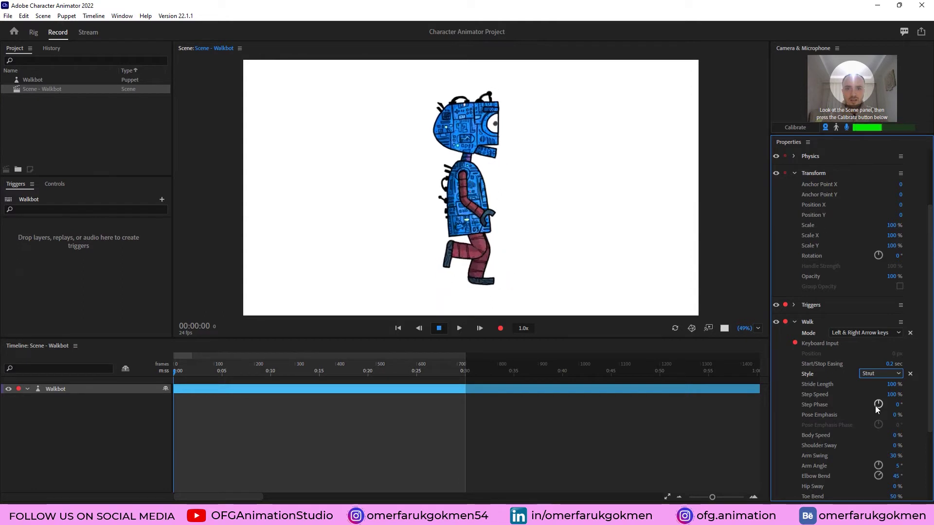
left_click(868, 377)
left_click(876, 395)
left_click(872, 375)
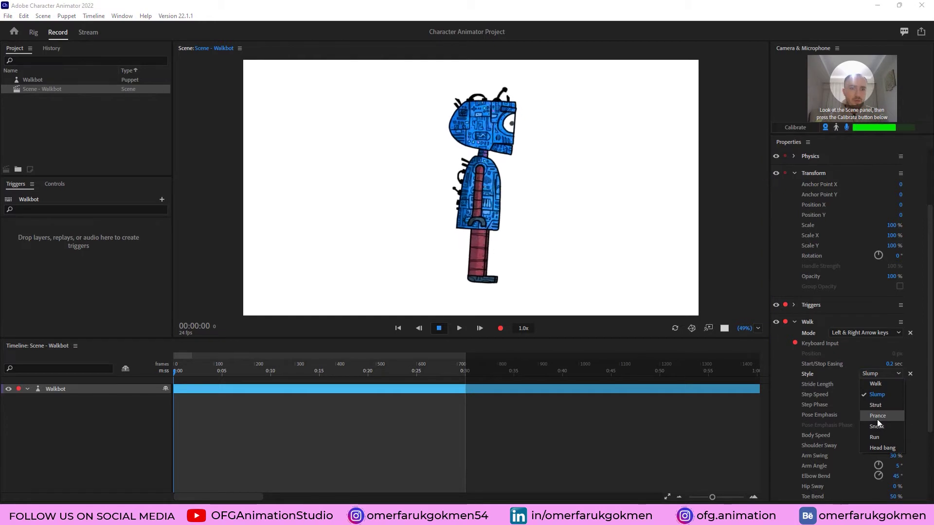
left_click(878, 416)
Step: Try Sneak and Run again, then settle on the Head bang walk style
left_click(878, 379)
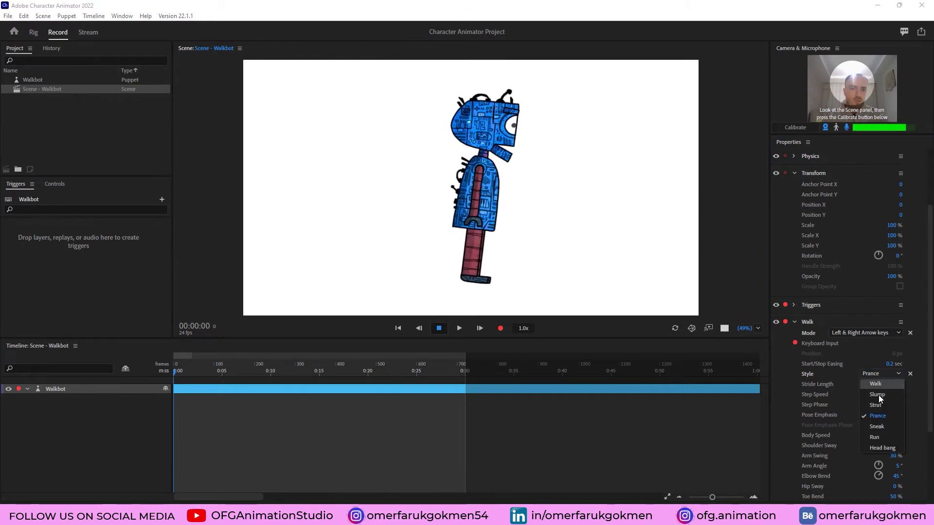
left_click(873, 424)
left_click(877, 375)
left_click(874, 436)
left_click(879, 375)
left_click(883, 448)
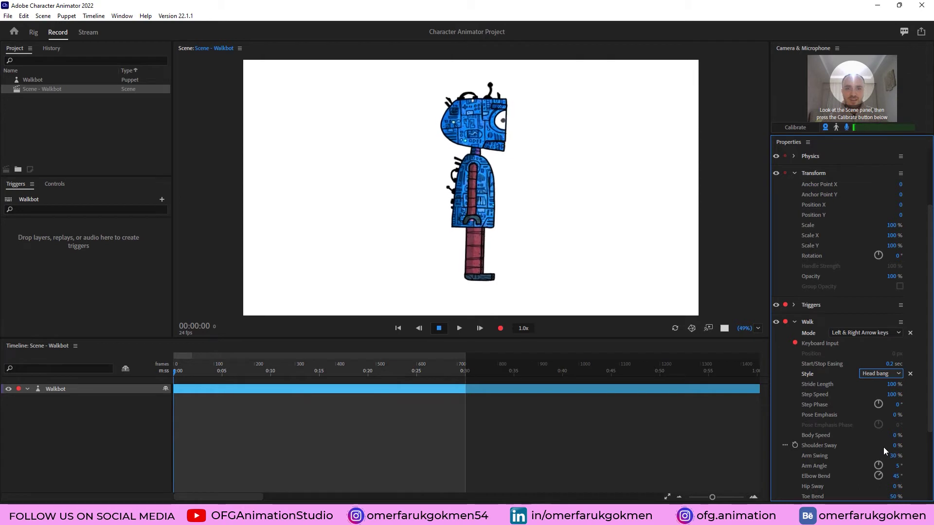
left_click(877, 378)
left_click(878, 384)
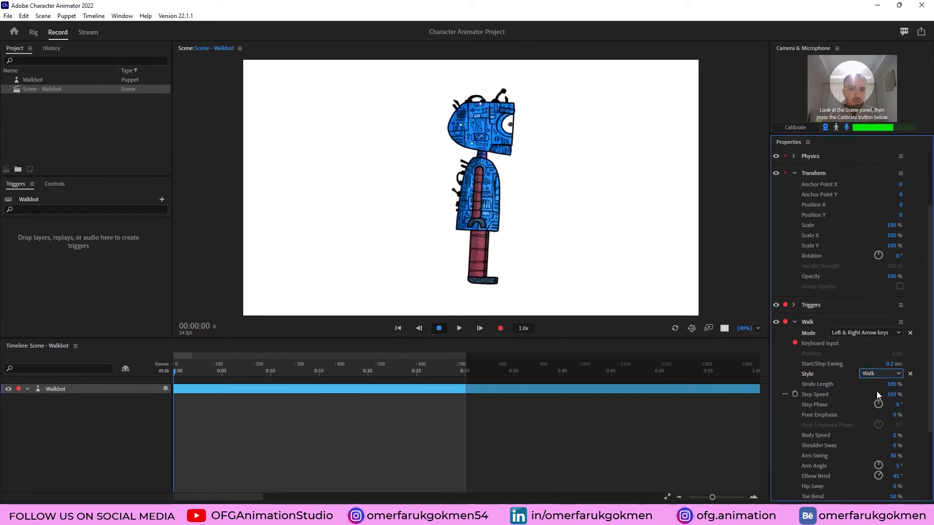
Step: Preview Stride Length at 200% with the Right arrow, then reset it to 100%
left_click(893, 386)
type("2")
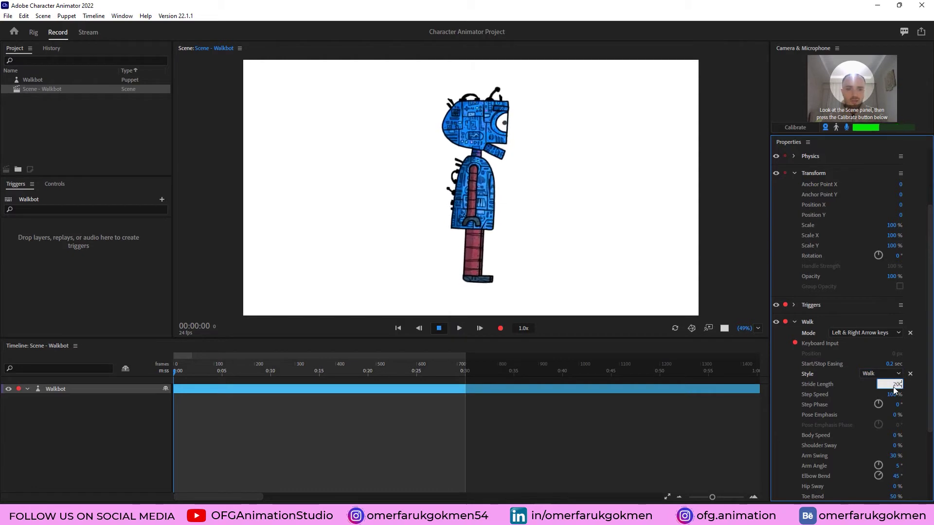
left_click(156, 370)
key("Right")
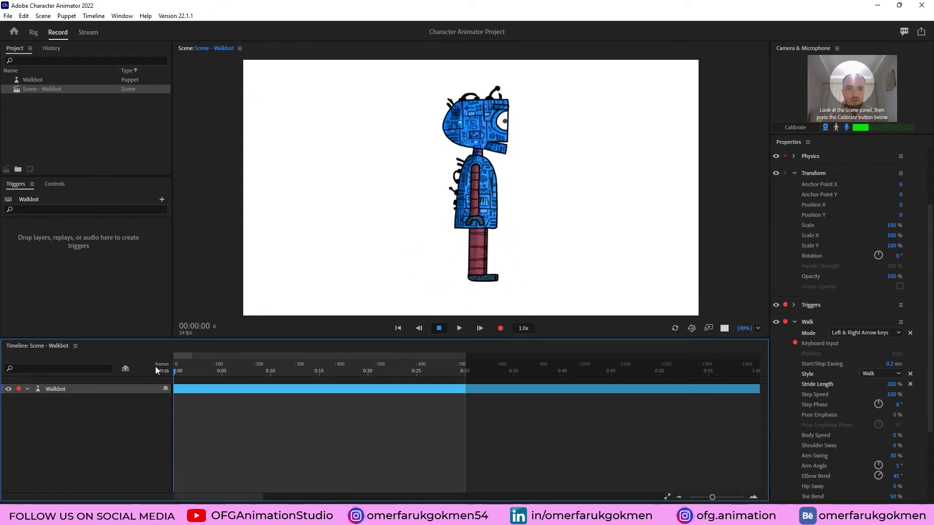
left_click(893, 385)
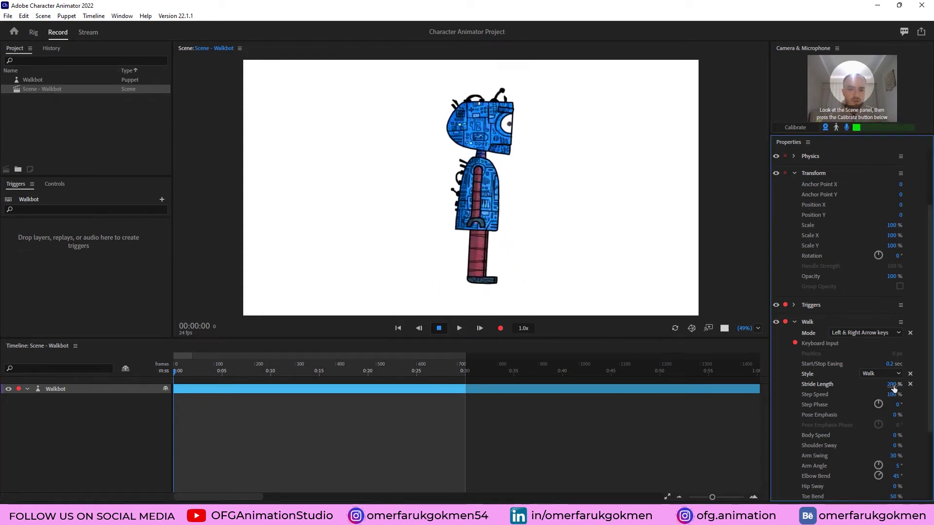
type("100")
key("Return")
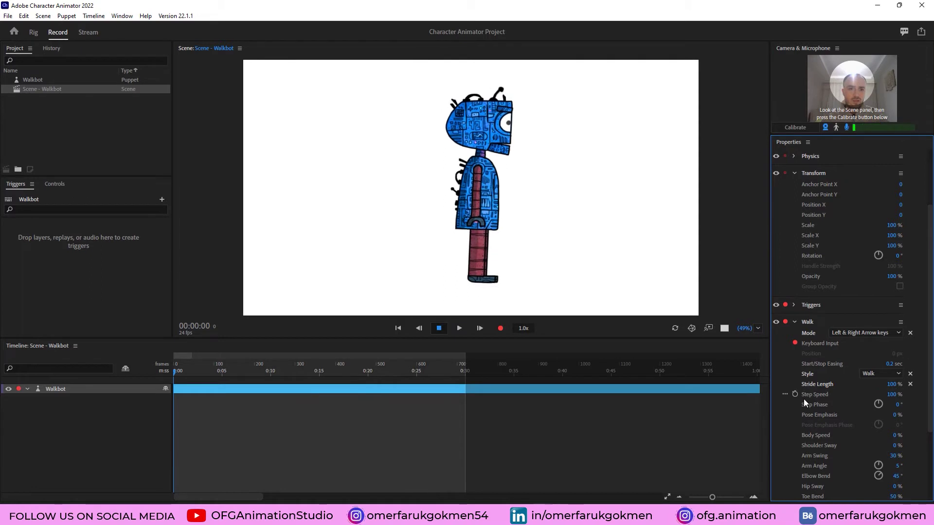
Step: Set the Walk behavior's Step Speed to 200%
left_click(891, 394)
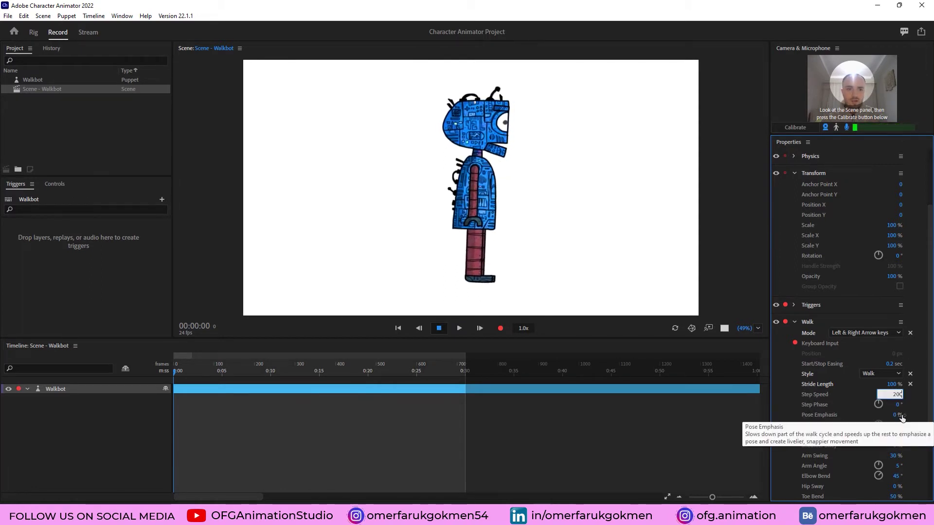
type("200")
key("Return")
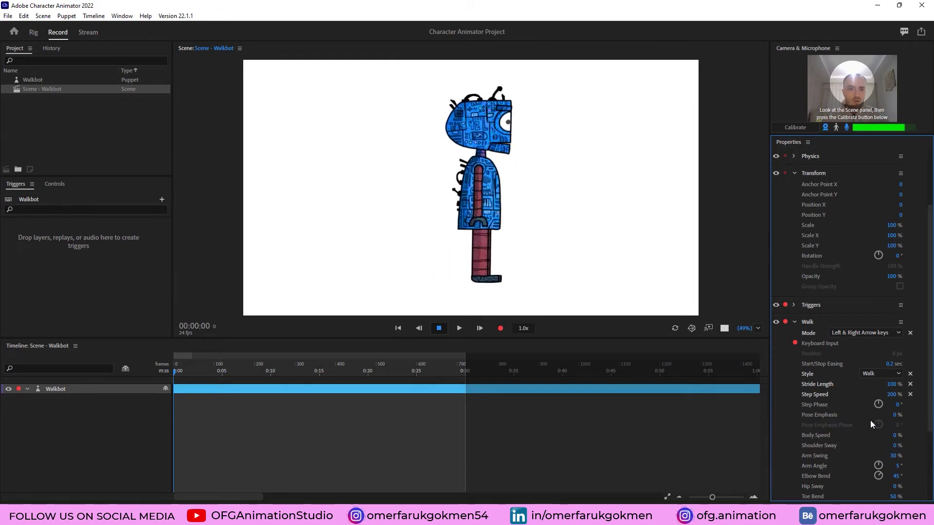
Step: Return Step Speed to 100%, and try Body Speed at 40% before resetting it to 0%
left_click(894, 395)
key("Return")
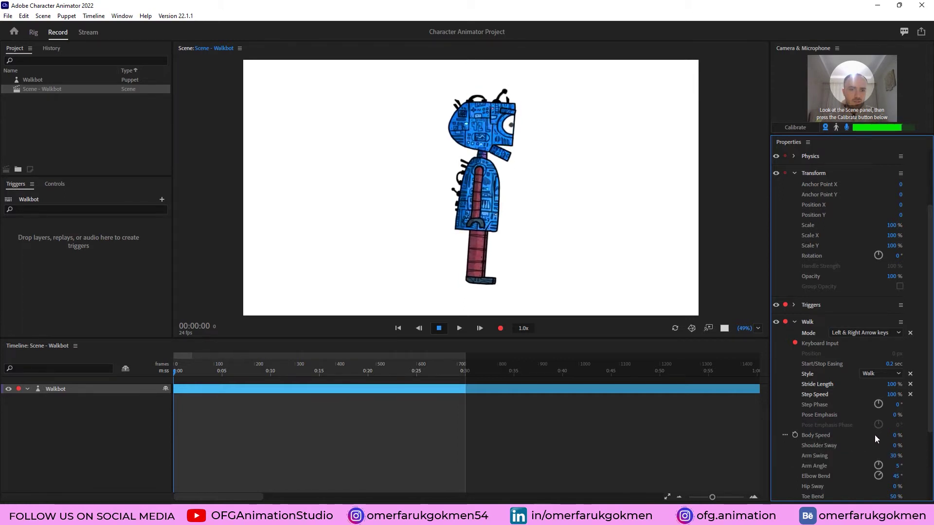
left_click(895, 436)
type("40")
key("Return")
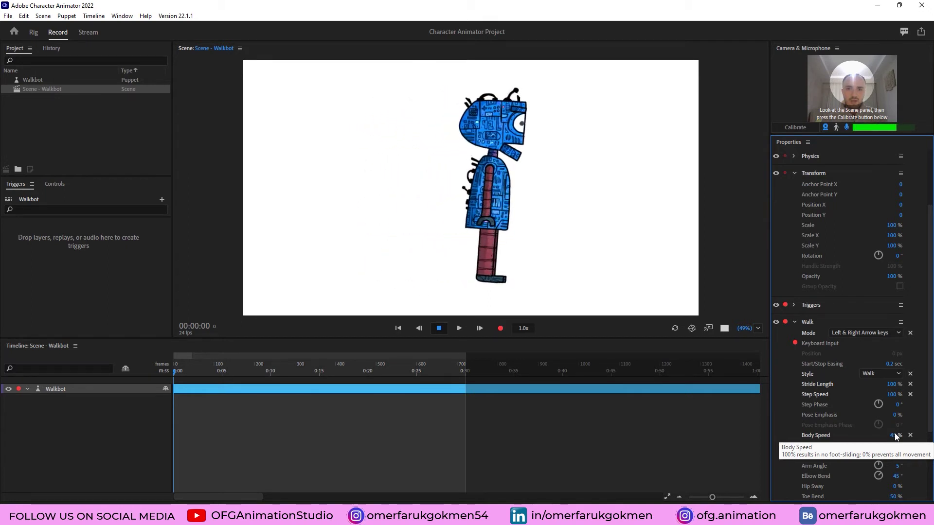
left_click(895, 435)
type("0")
key("Return")
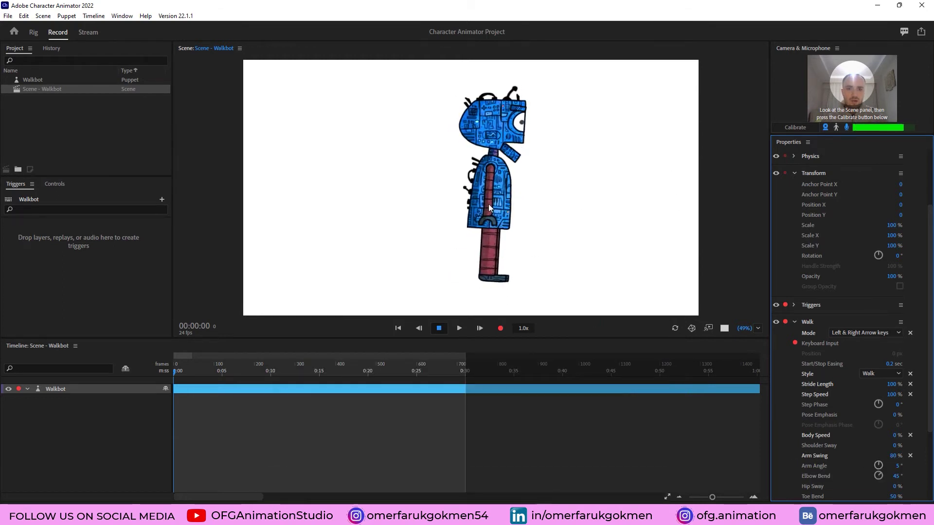
Step: Preview the walk, then set Arm Swing to 20% and finally 30%
key("Right")
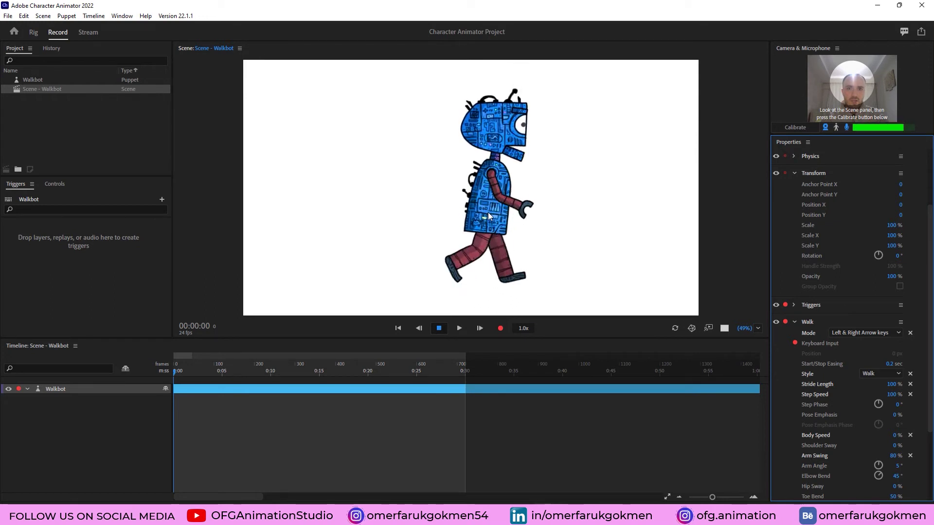
left_click(892, 458)
type("20")
key("Return")
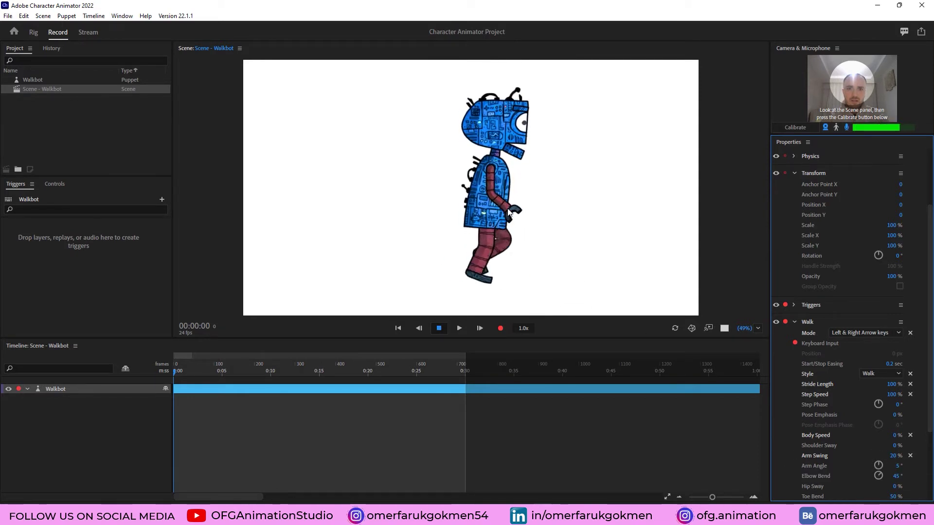
left_click(894, 457)
type("30")
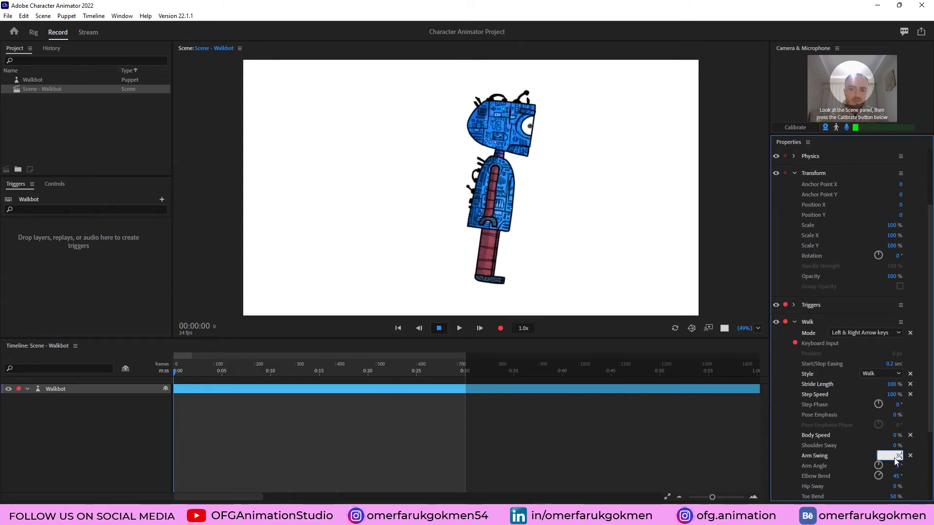
key("Return")
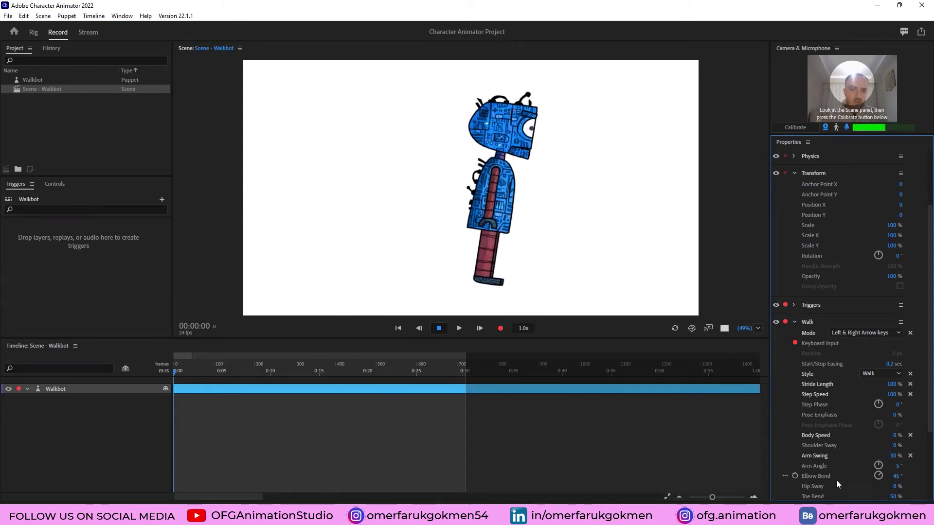
Step: Set the Walk behavior's Arm Angle to 45°
left_click(897, 466)
type("45")
key("Return")
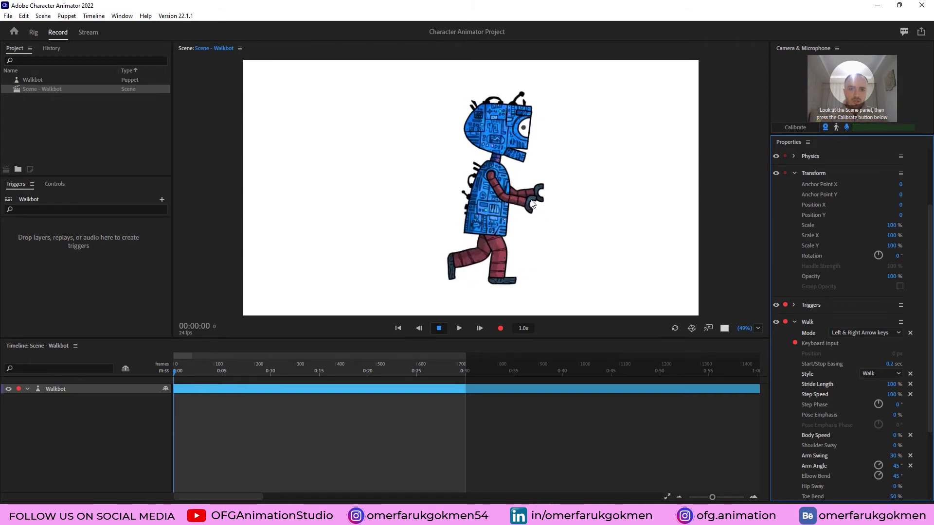
Step: Lower Arm Angle to 5°, then to 2°
left_click(896, 466)
type("5")
key("Return")
left_click(896, 466)
type("2")
key("Return")
Step: Scrub the timeline back to the start and begin recording a take
scroll(911, 449, "down", 3)
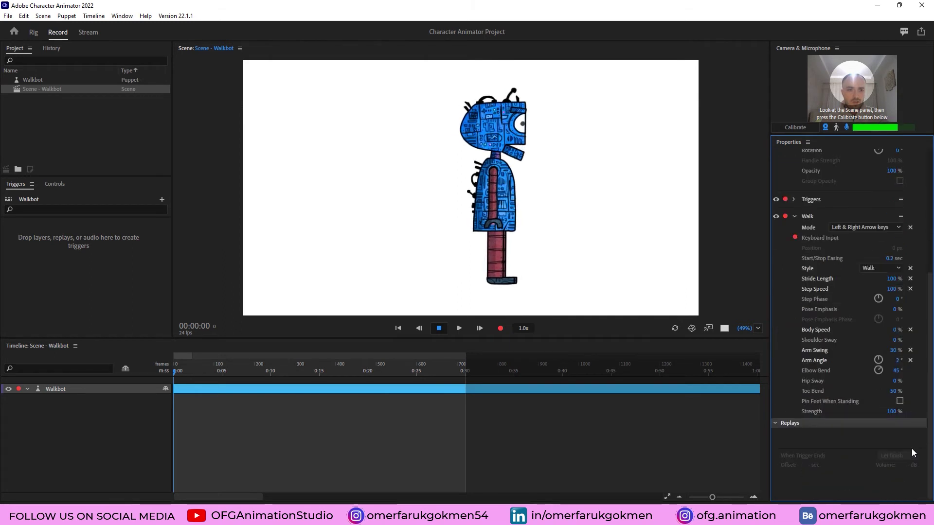
scroll(894, 464, "up", 3)
scroll(874, 452, "down", 3)
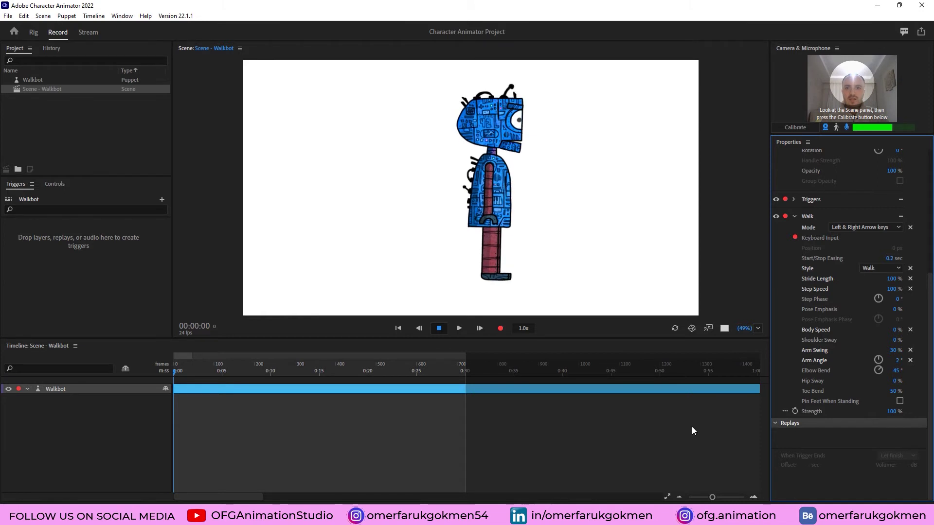
left_click_drag(190, 372, 159, 371)
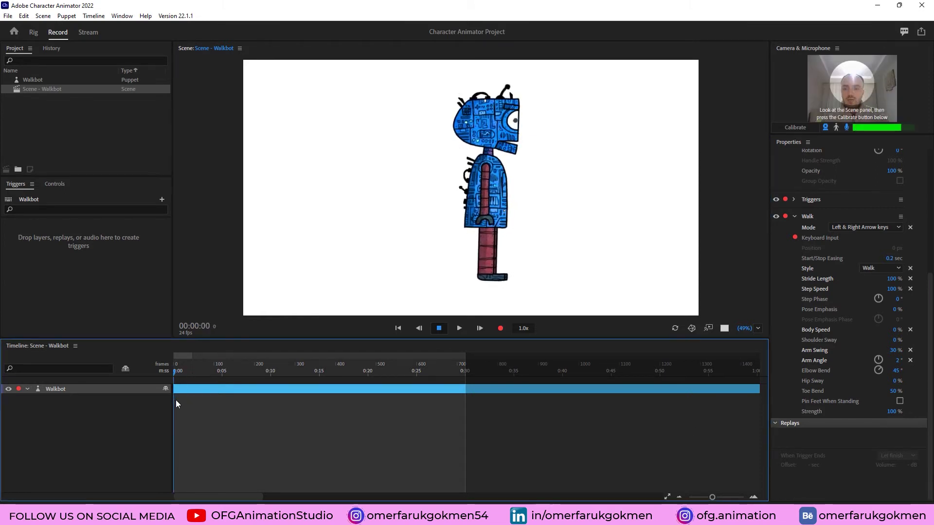
left_click(498, 331)
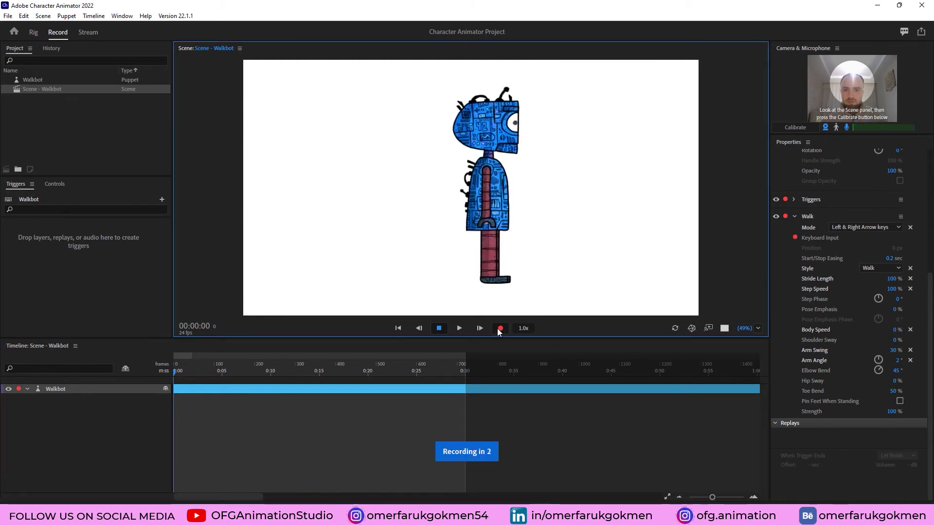
Step: Record take 1 of Walkbot walking with the Right arrow, then rewind and play it back
key("Right")
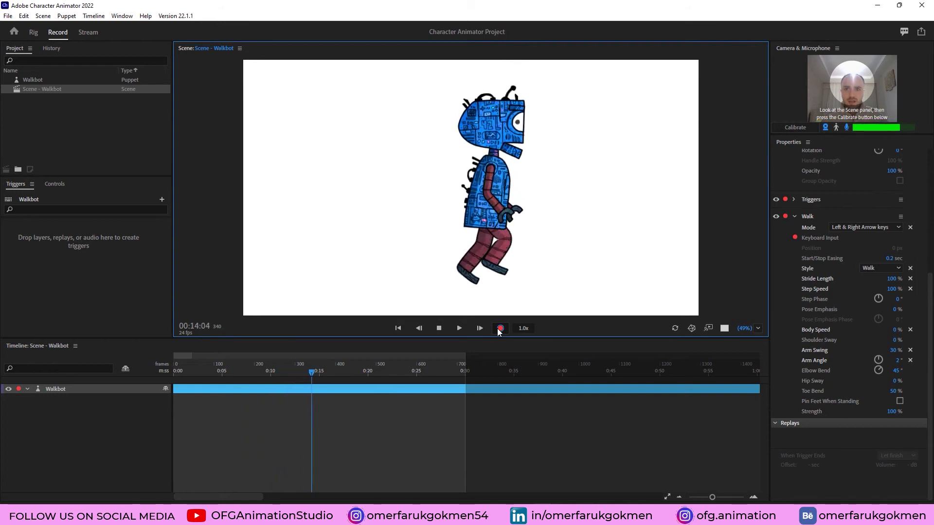
left_click(500, 329)
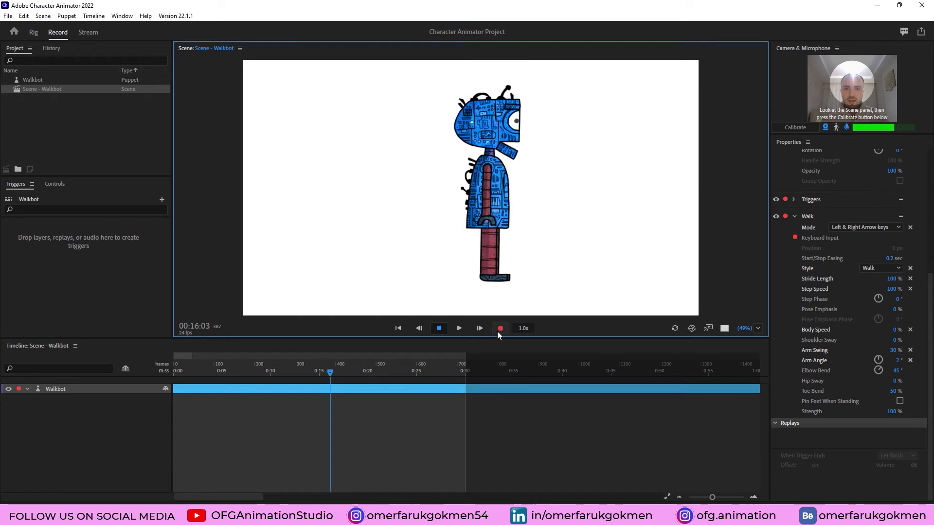
left_click_drag(325, 372, 158, 374)
left_click(458, 330)
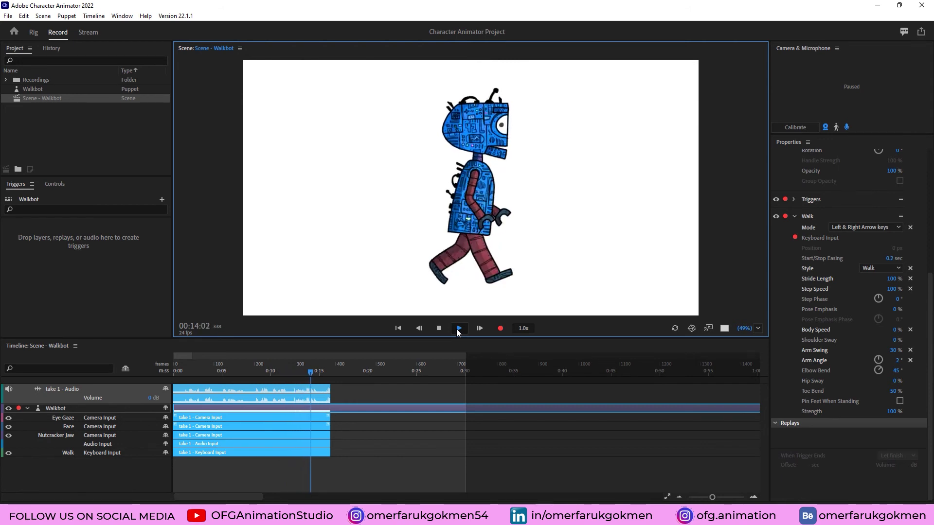
Step: Stop take 1 playback and drag the playhead back to 0:00
left_click(459, 329)
left_click(304, 371)
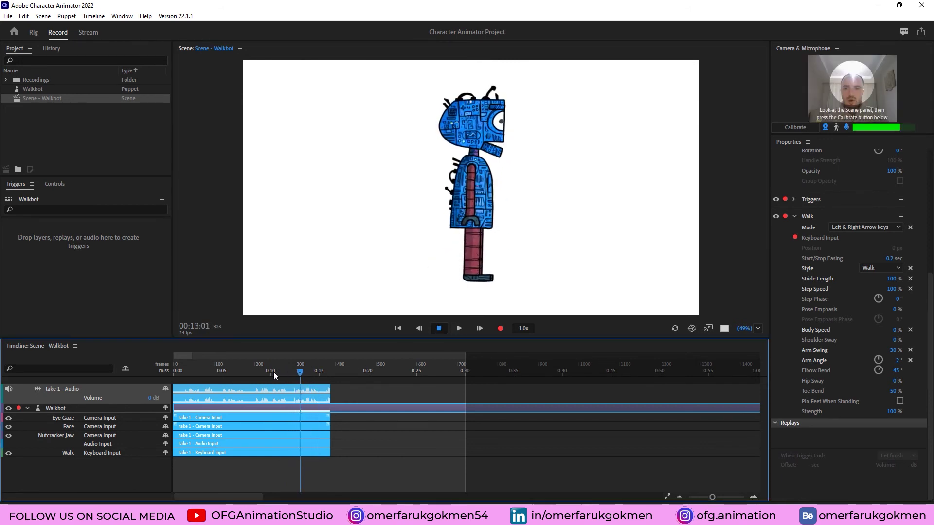
left_click_drag(184, 368, 159, 371)
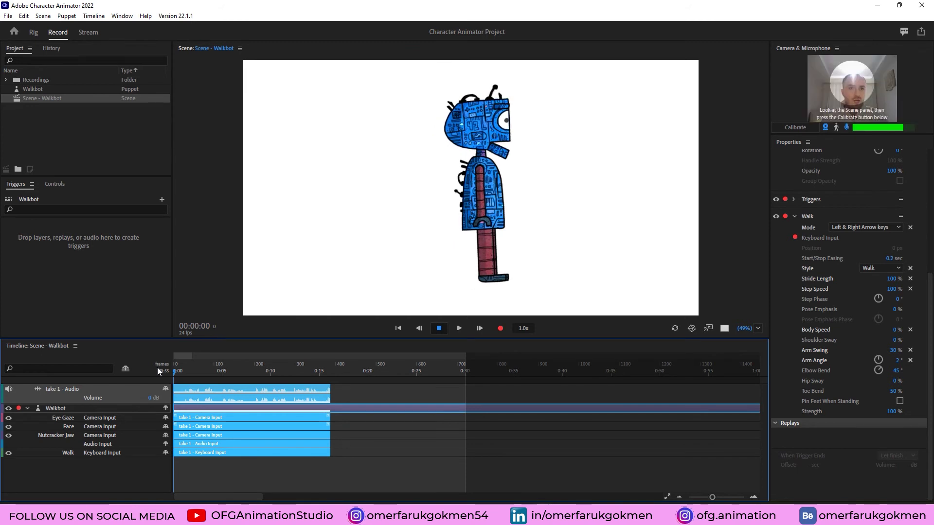